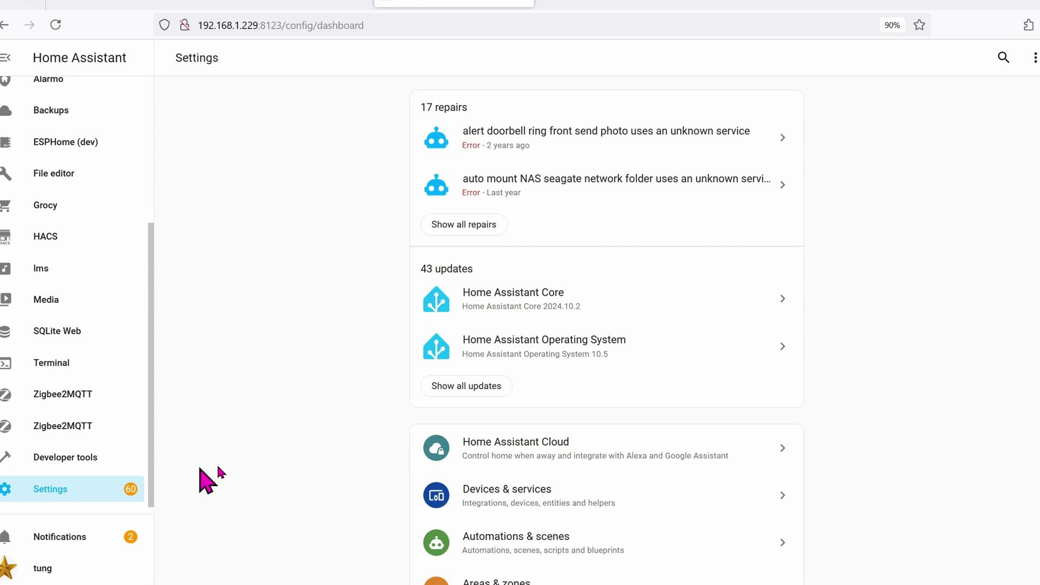
- Try adding the Blue Iris NVR integration from Devices & services by searching 'blue ir'
{"action": "left_click", "coordinate": [608, 499]}
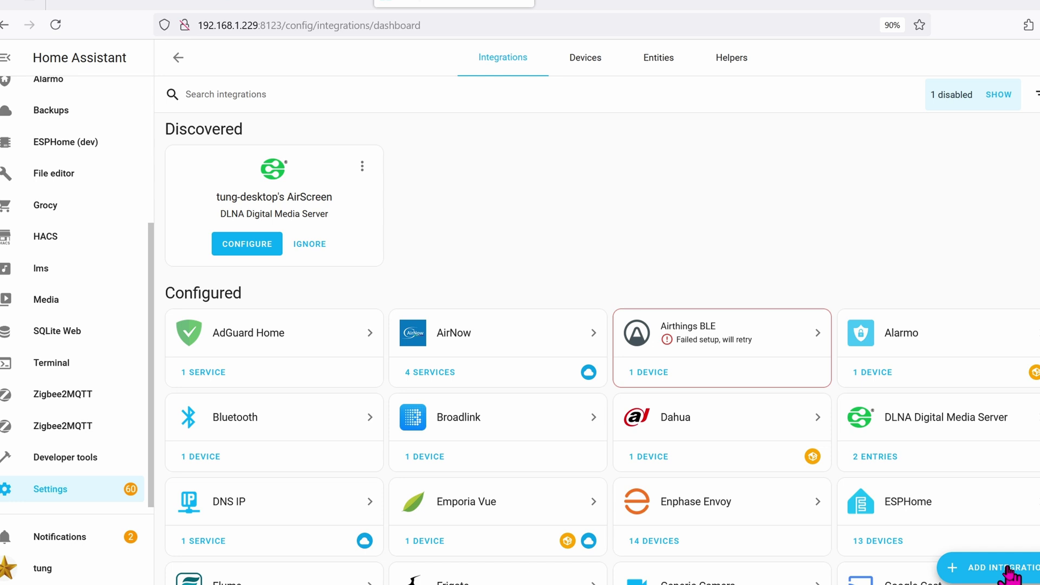
{"action": "left_click", "coordinate": [1008, 569]}
{"action": "type", "text": "blue ir"}
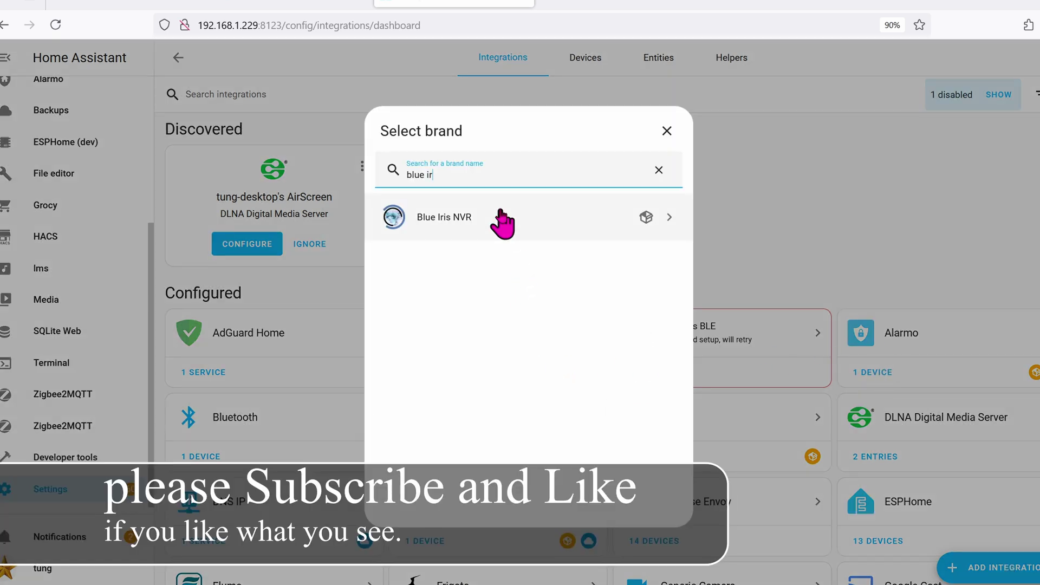
{"action": "left_click", "coordinate": [502, 222]}
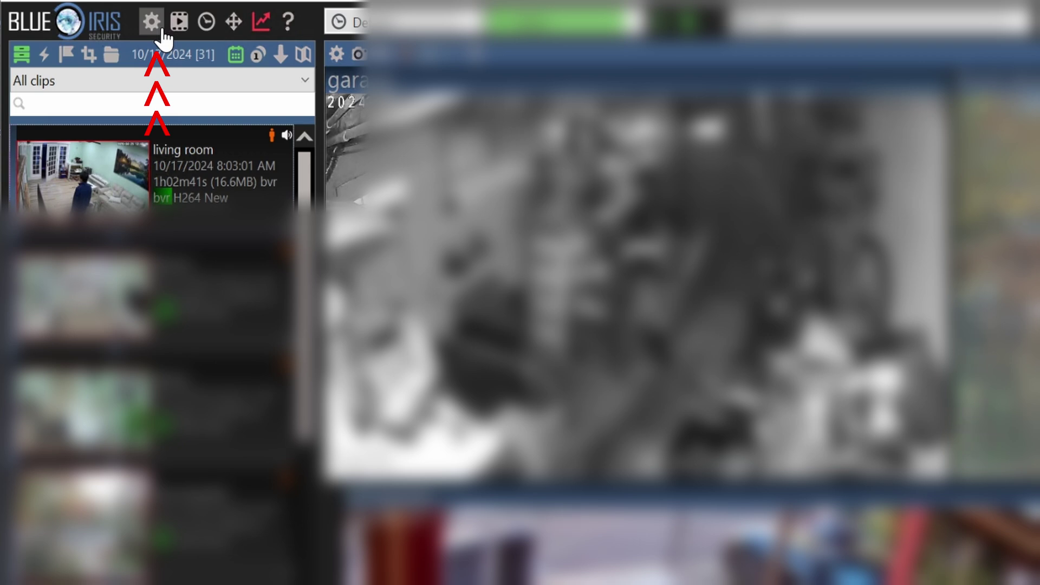
- Open the MQTT server configuration under Blue Iris Settings' Digital IO and IoT tab
{"action": "left_click", "coordinate": [160, 32]}
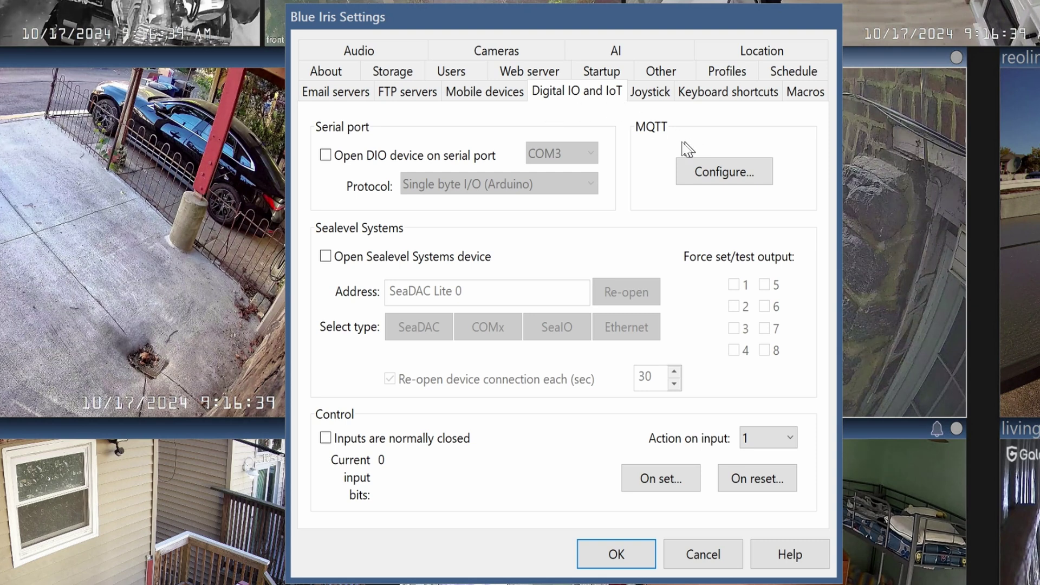
{"action": "left_click", "coordinate": [726, 179]}
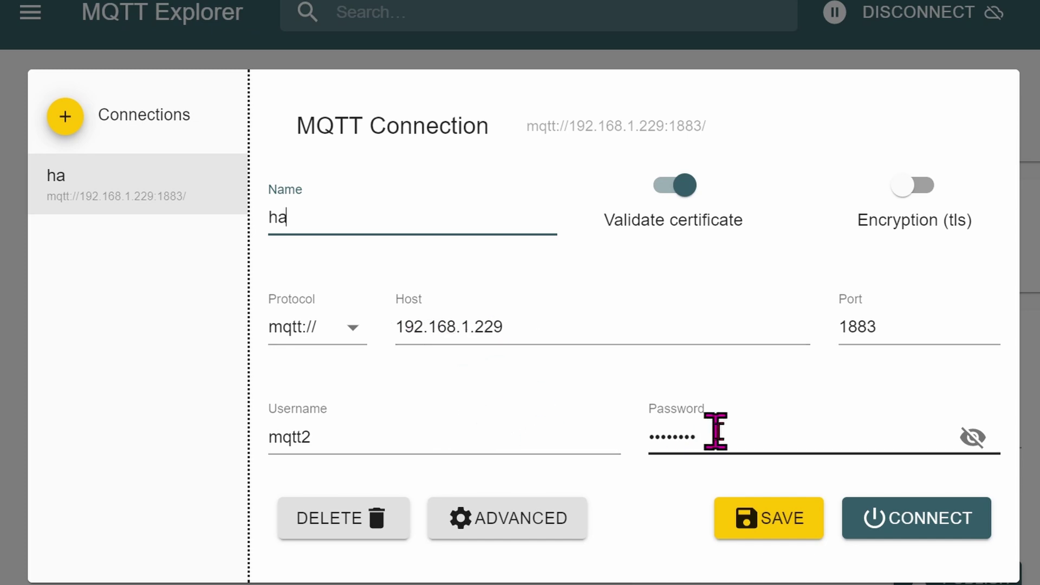
- Connect MQTT Explorer to the 'ha' broker at 192.168.1.229:1883
{"action": "left_click", "coordinate": [892, 520]}
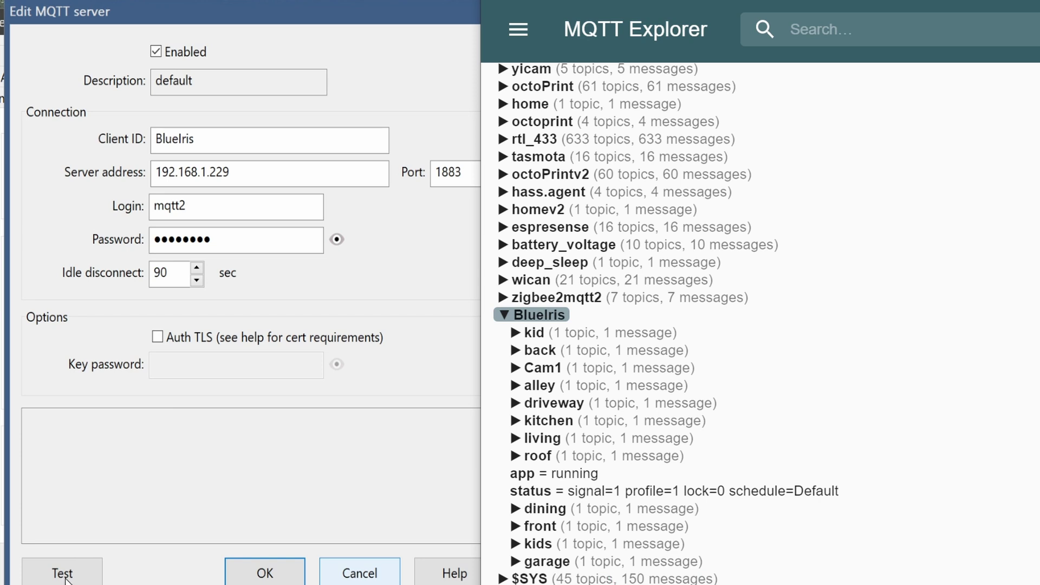
- Send the Blue Iris MQTT test message and find BlueIris/test = Test in MQTT Explorer
{"action": "left_click", "coordinate": [65, 576]}
{"action": "left_click", "coordinate": [63, 574]}
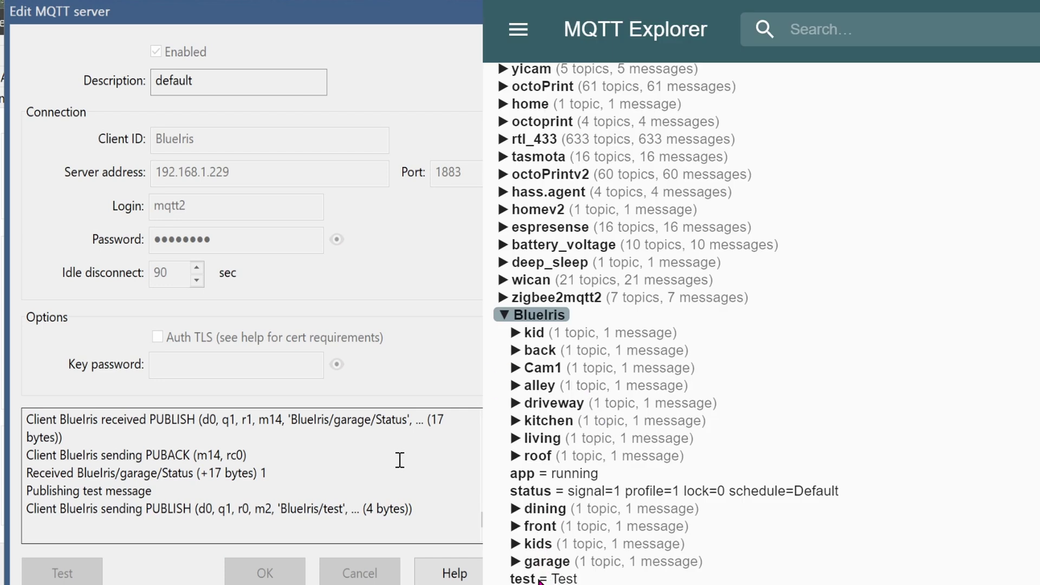
{"action": "left_click", "coordinate": [539, 579]}
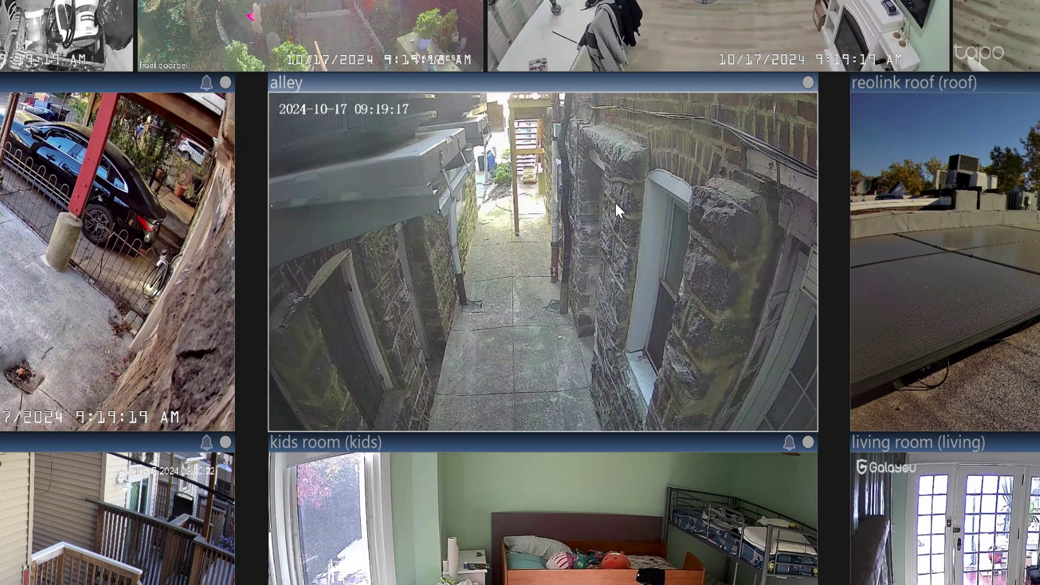
- Give the alley camera an on-alert 'mqtt on' action publishing {"trigger":"ON"} to BlueIris/&CAM/Status with retain
{"action": "right_click", "coordinate": [616, 202]}
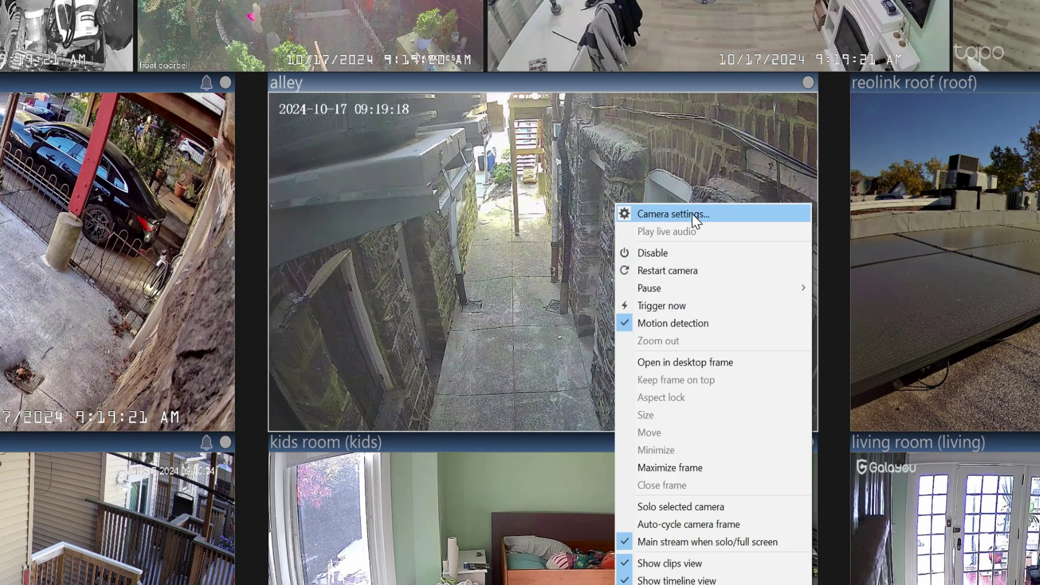
{"action": "left_click", "coordinate": [691, 211]}
{"action": "left_click", "coordinate": [554, 99]}
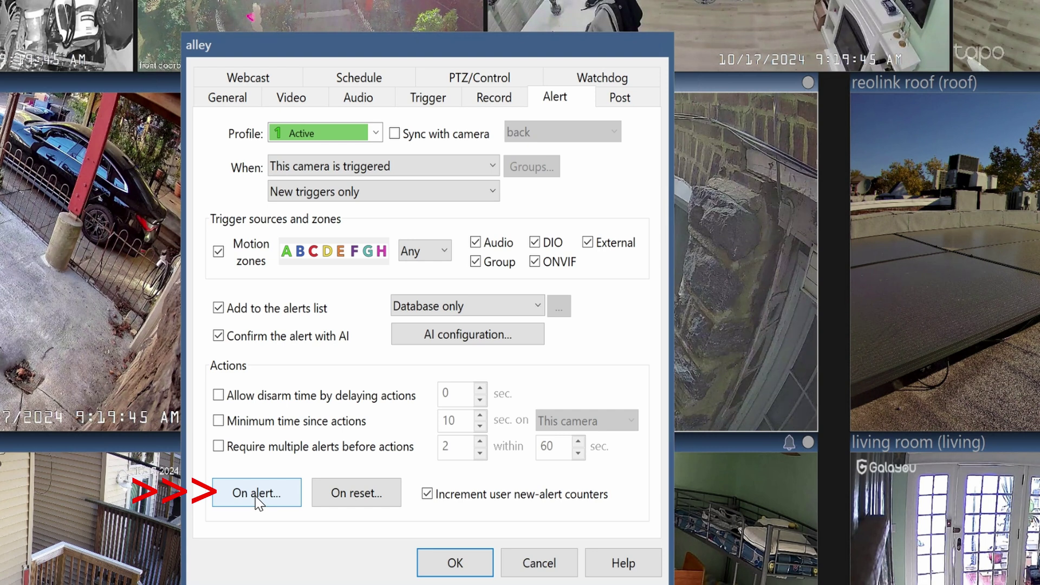
{"action": "left_click", "coordinate": [258, 498]}
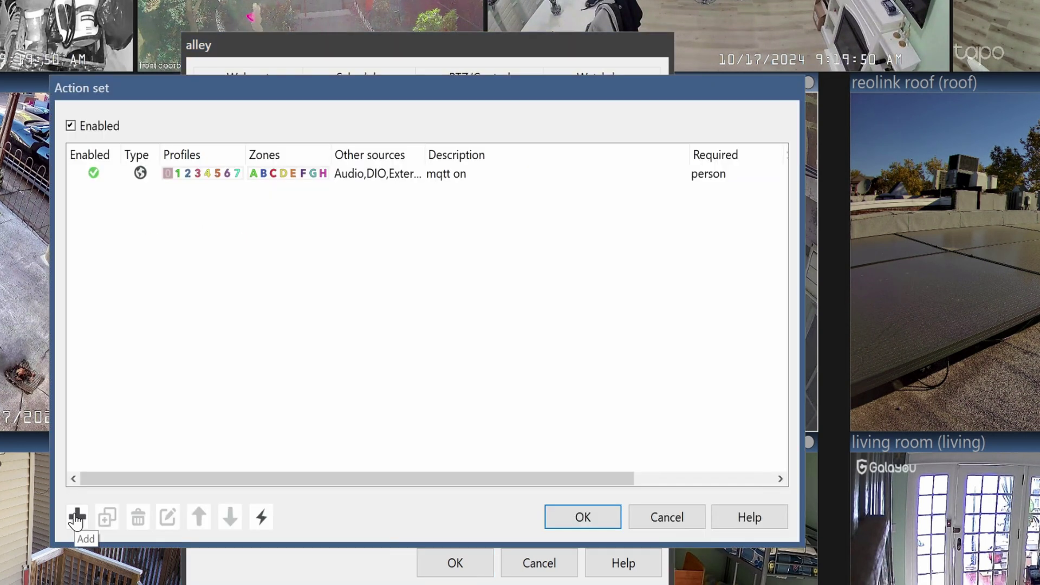
{"action": "left_click", "coordinate": [77, 517]}
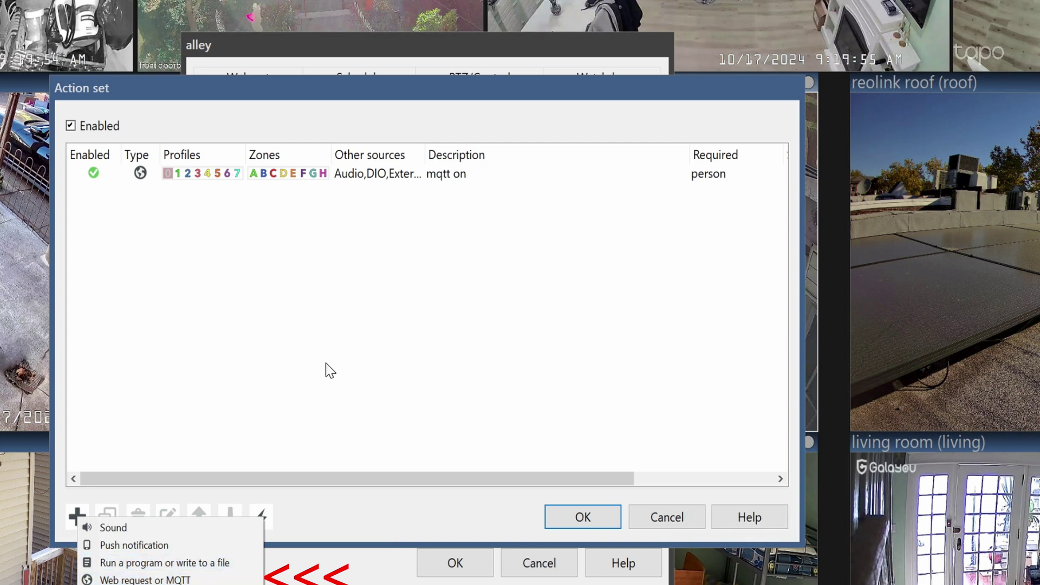
{"action": "double_click", "coordinate": [370, 173]}
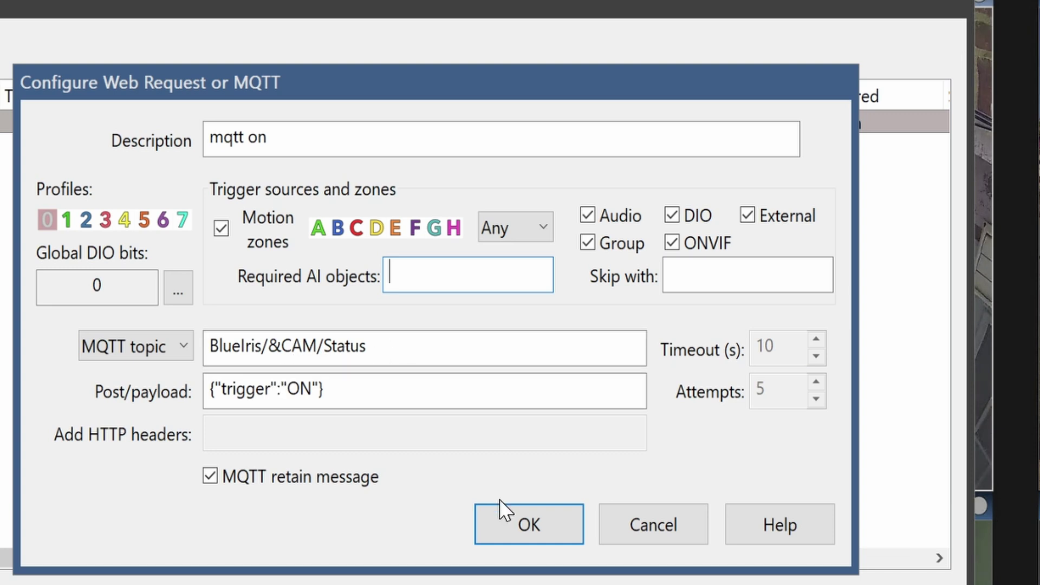
{"action": "left_click", "coordinate": [509, 525]}
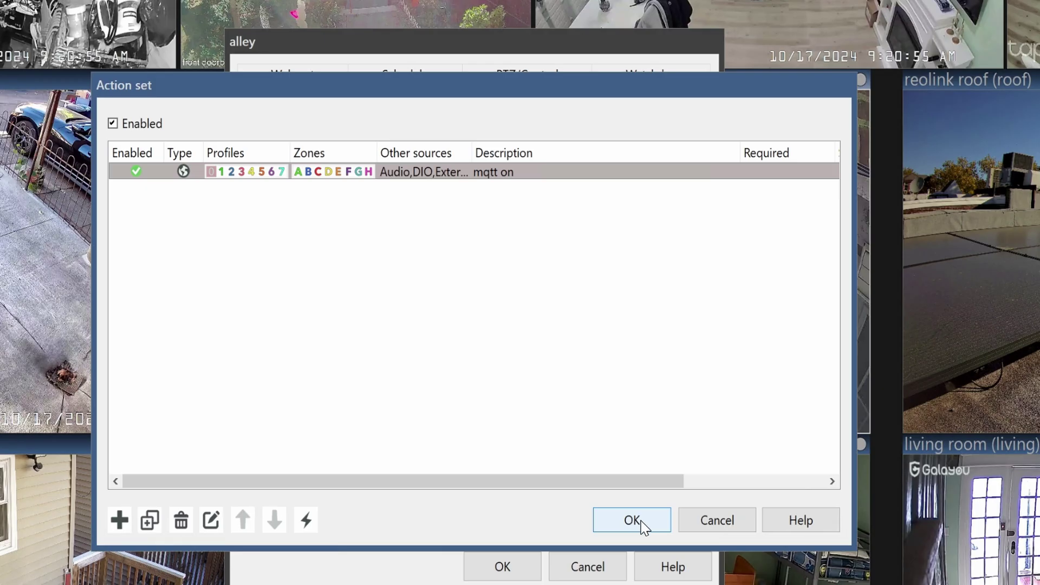
- Close the on-alert actions and add an MQTT 'send off' action to the alley camera's on-reset actions
{"action": "left_click", "coordinate": [641, 521]}
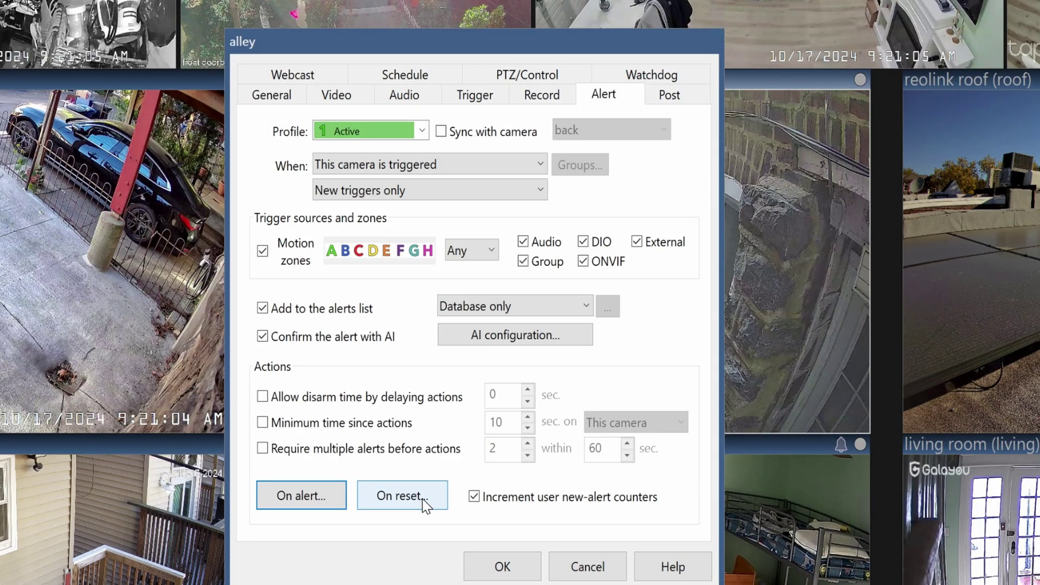
{"action": "left_click", "coordinate": [423, 500]}
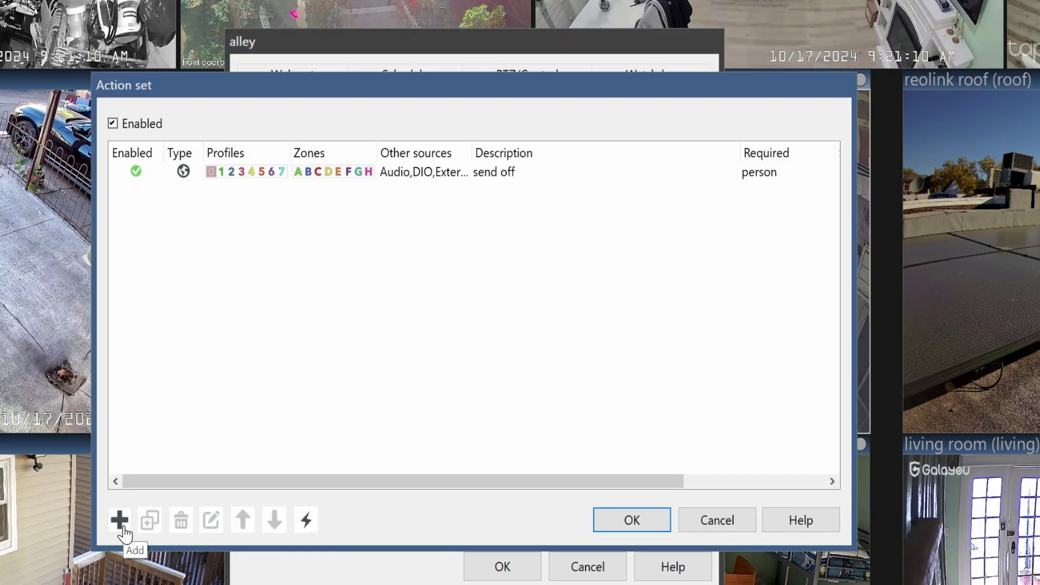
{"action": "left_click", "coordinate": [120, 522]}
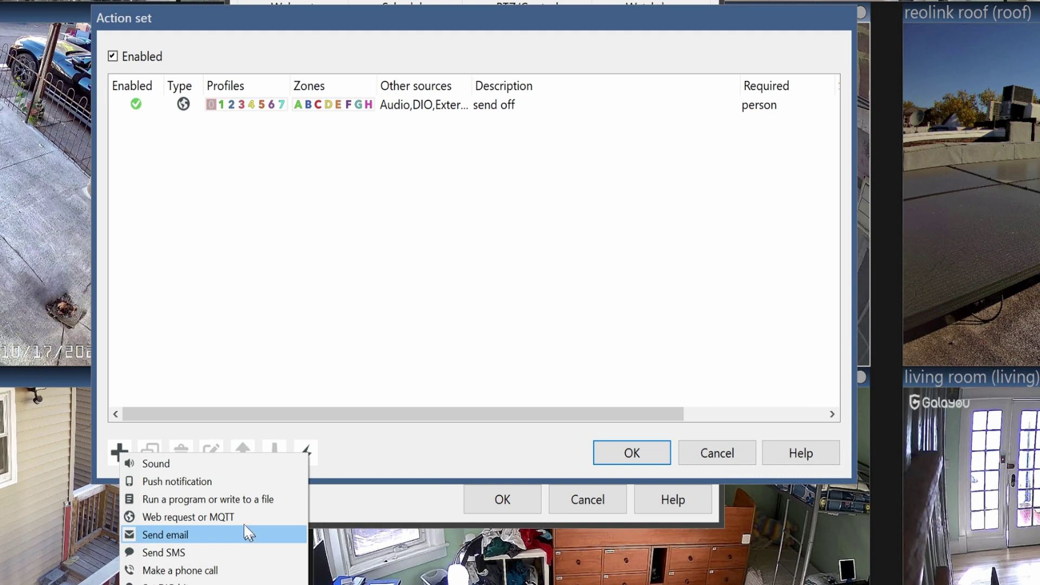
{"action": "left_click", "coordinate": [246, 517]}
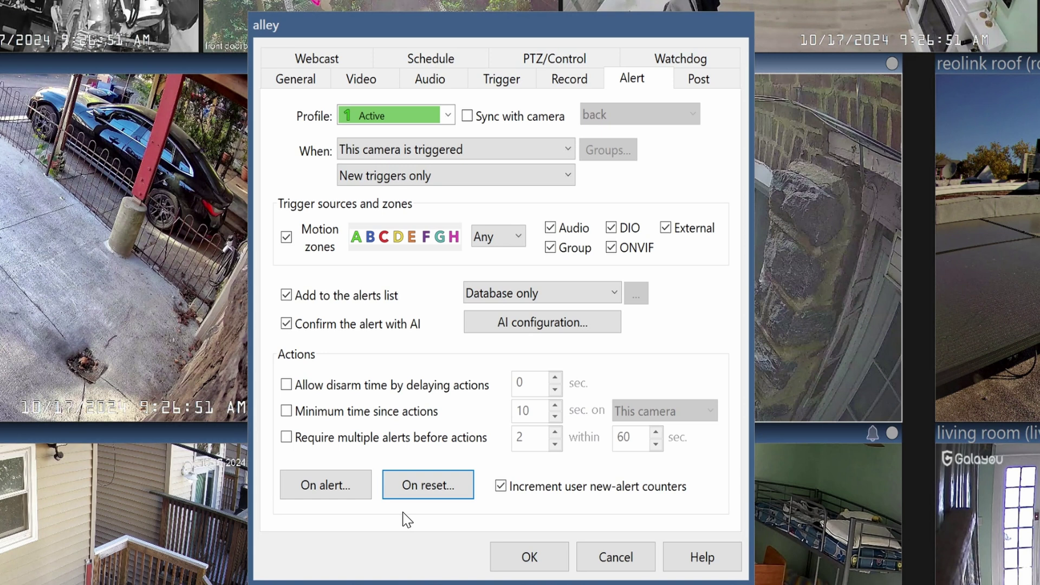
- Reopen the alley camera's on-alert MQTT action to review its settings
{"action": "left_click", "coordinate": [360, 493]}
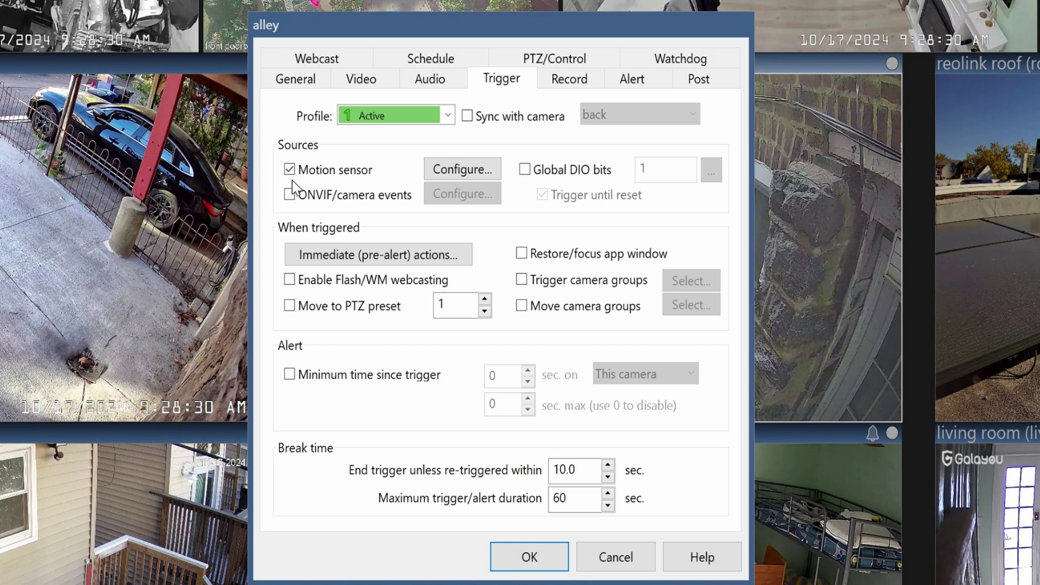
- Paint the alley camera's motion zone over the alley's upper end and enlarge the brush
{"action": "left_click", "coordinate": [463, 170]}
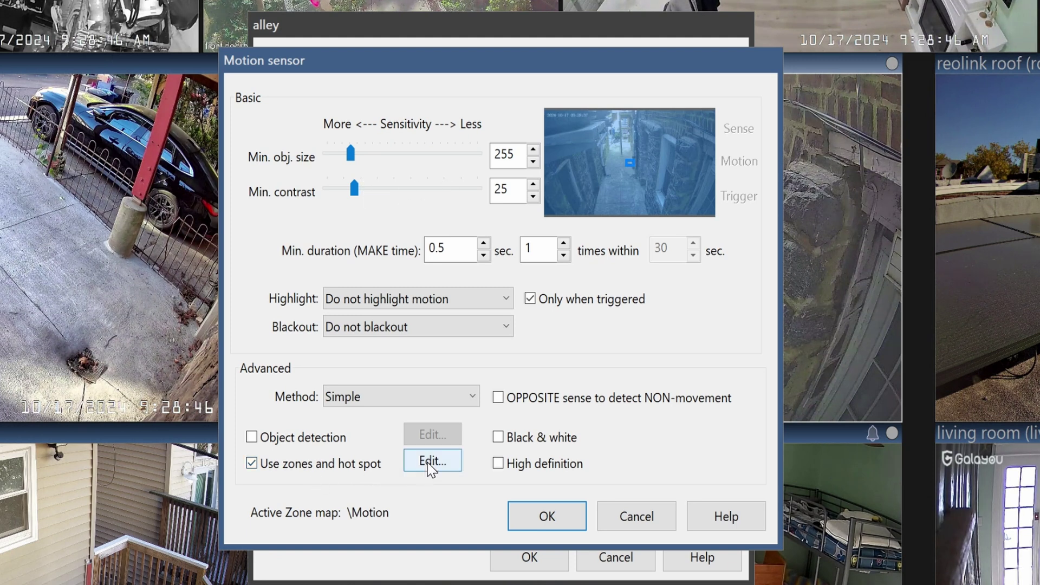
{"action": "left_click", "coordinate": [432, 461]}
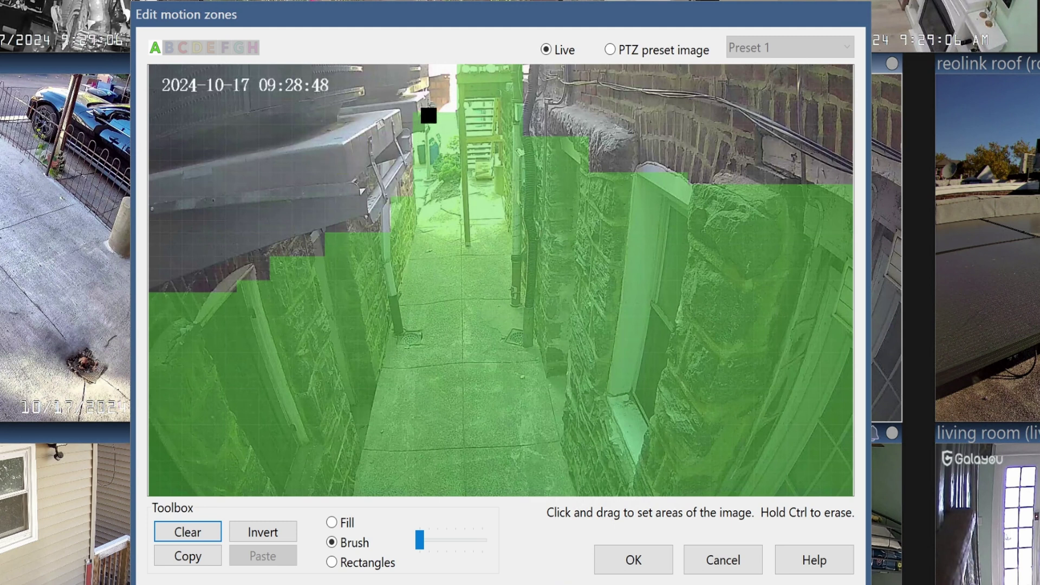
{"action": "left_click", "coordinate": [429, 122]}
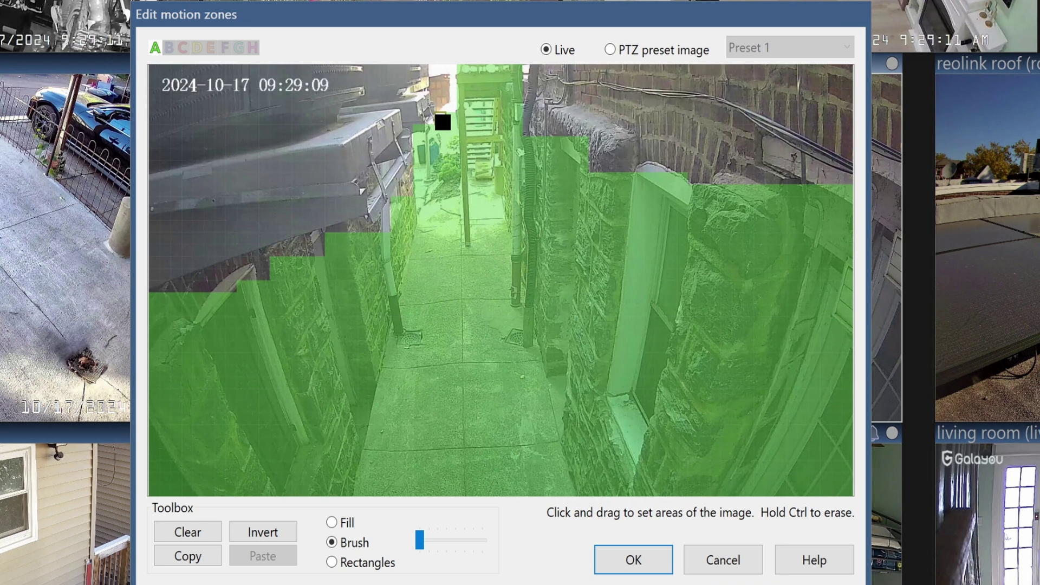
{"action": "mouse_move", "coordinate": [443, 122]}
{"action": "left_mouse_down"}
{"action": "mouse_move", "coordinate": [442, 104]}
{"action": "mouse_move", "coordinate": [428, 129]}
{"action": "mouse_move", "coordinate": [463, 109]}
{"action": "mouse_move", "coordinate": [453, 103]}
{"action": "left_mouse_up"}
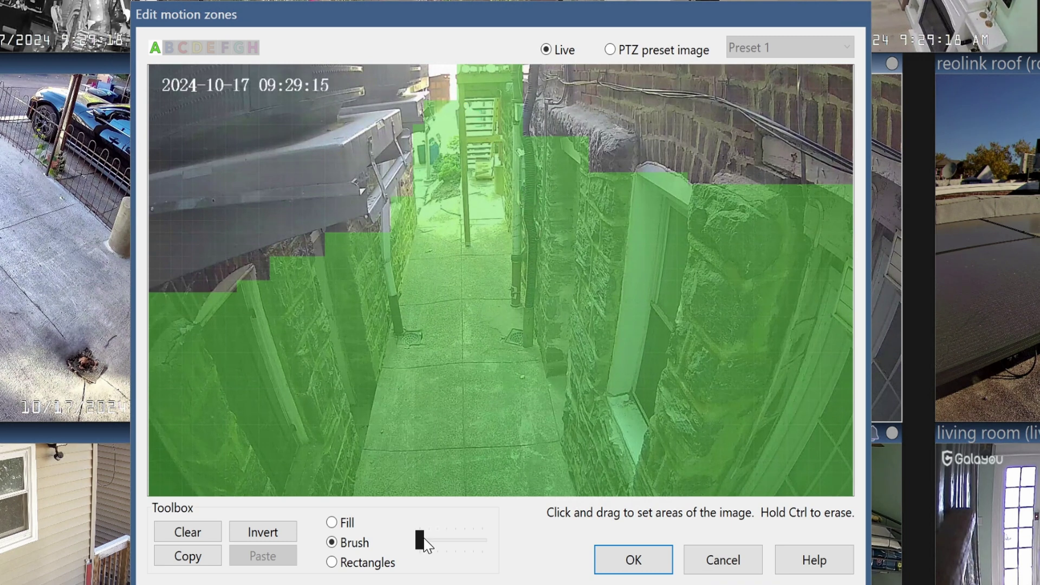
{"action": "left_click_drag", "start_coordinate": [424, 540], "coordinate": [455, 539]}
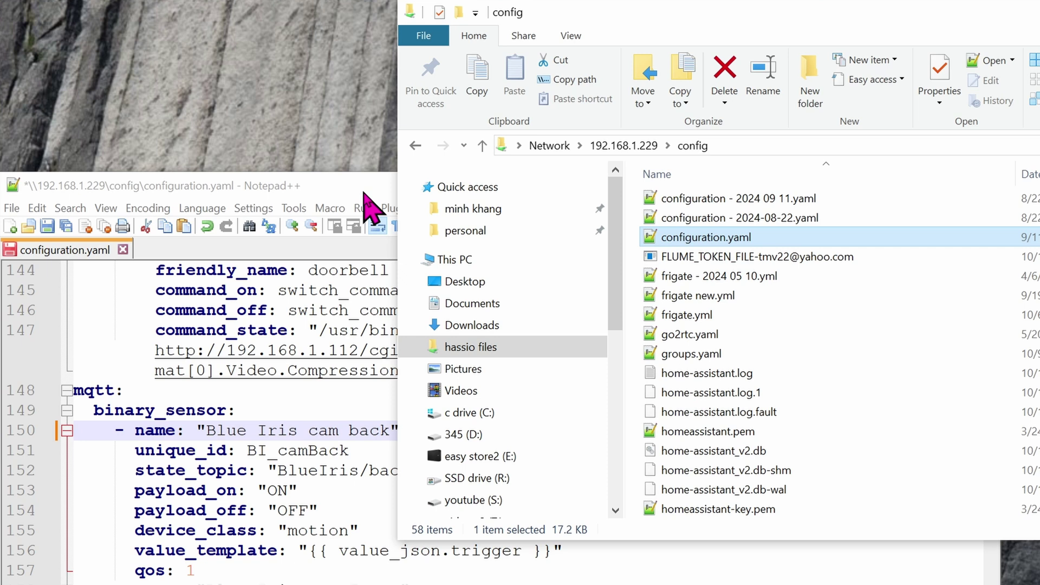
- Review configuration.yaml's mqtt binary_sensors, e.g. Blue Iris cam back on BlueIris/back/Status with ON/OFF payloads
{"action": "left_click", "coordinate": [271, 185]}
{"action": "scroll", "coordinate": [116, 378], "scroll_direction": "down", "scroll_amount": 1}
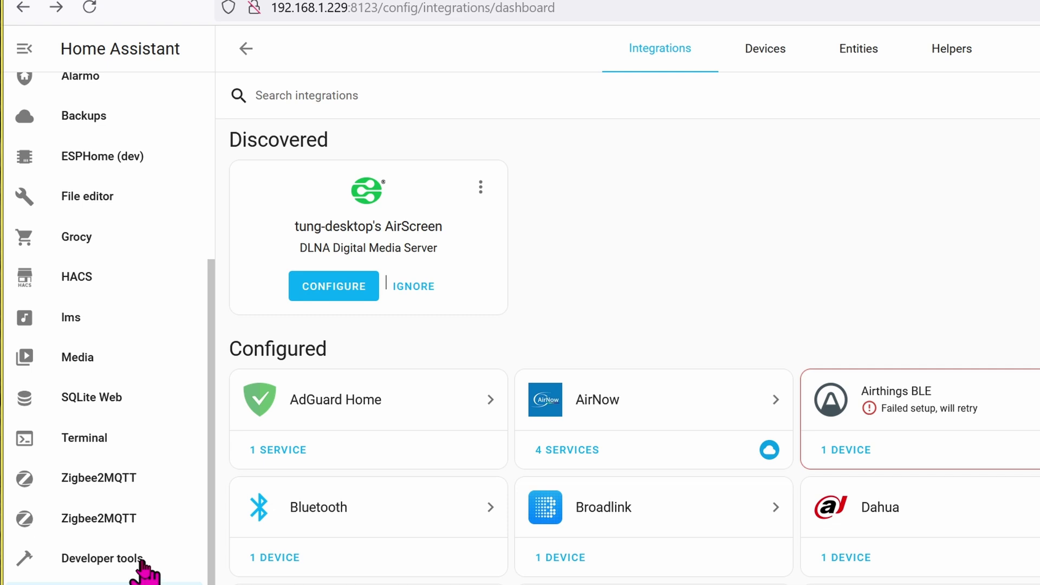
- List the blue_iris camera binary sensors, alley through kitchen, all off, in Developer tools States
{"action": "left_click", "coordinate": [141, 562]}
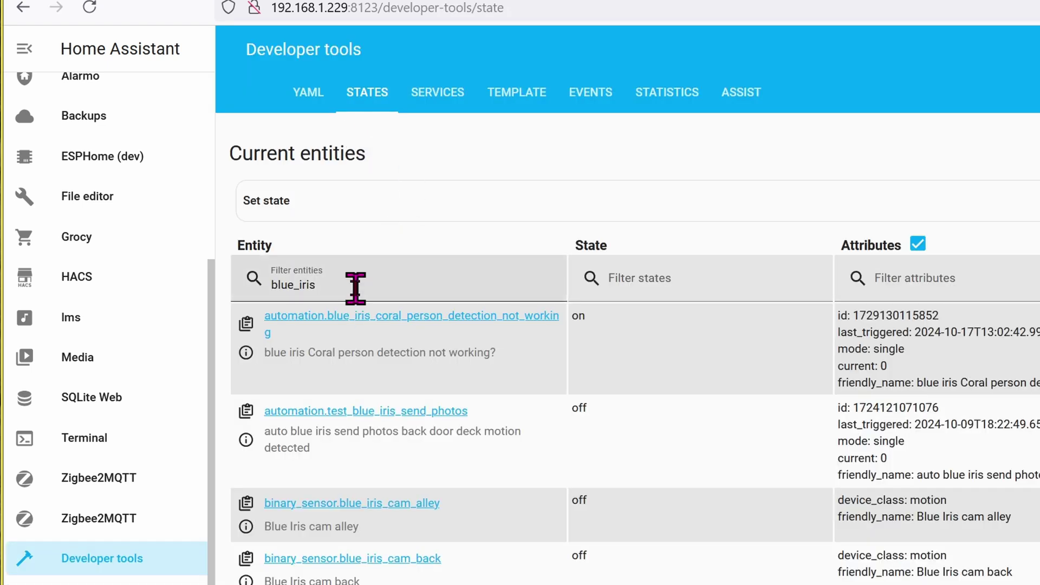
{"action": "scroll", "coordinate": [356, 287], "scroll_direction": "down", "scroll_amount": 5}
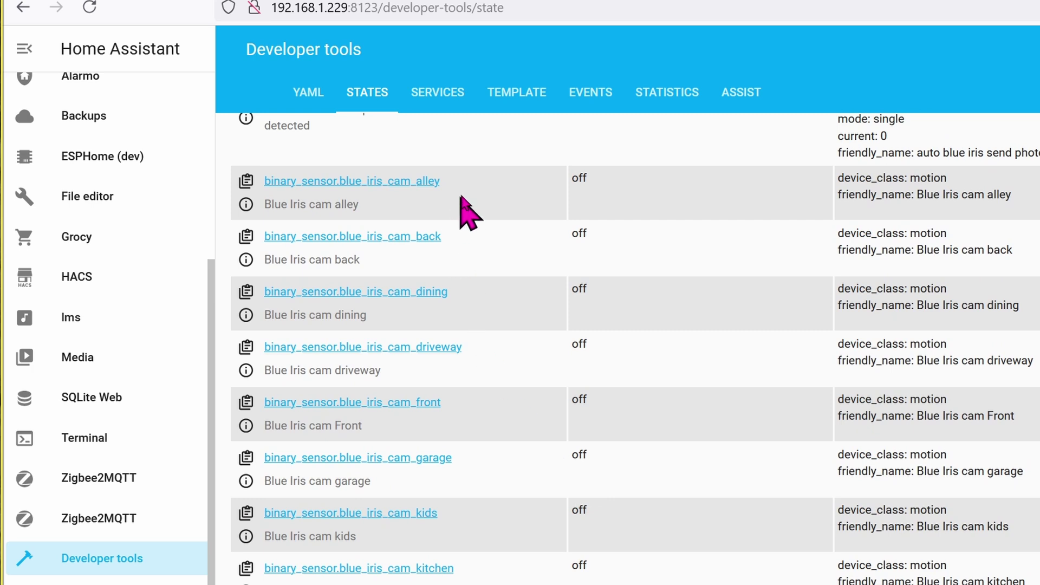